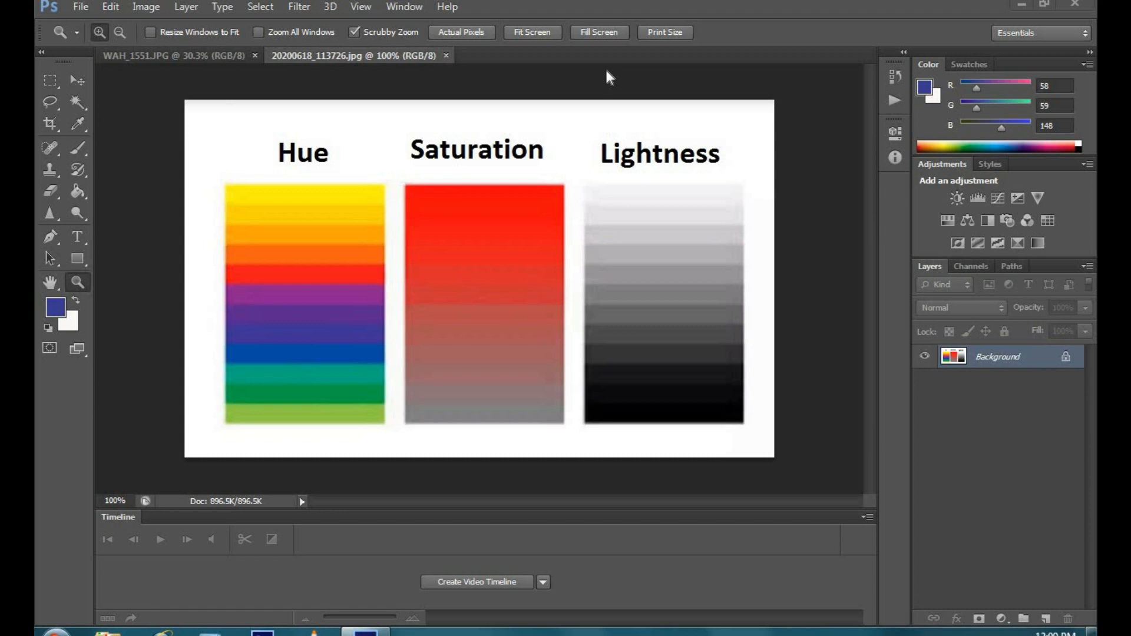
pyautogui.click(147, 8)
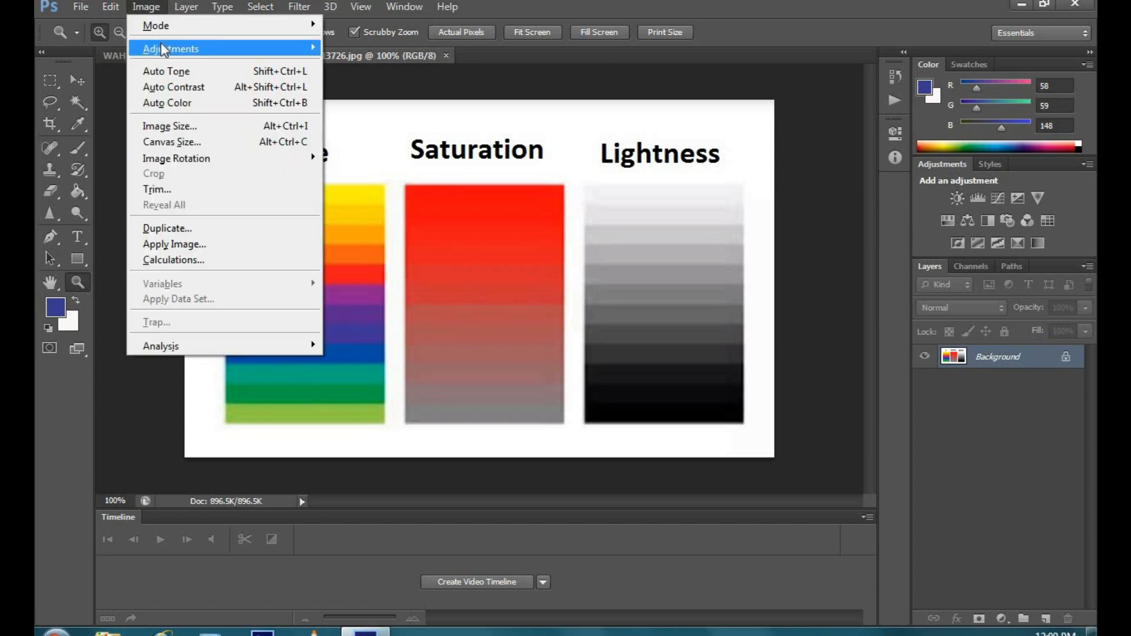
pyautogui.moveTo(162, 46)
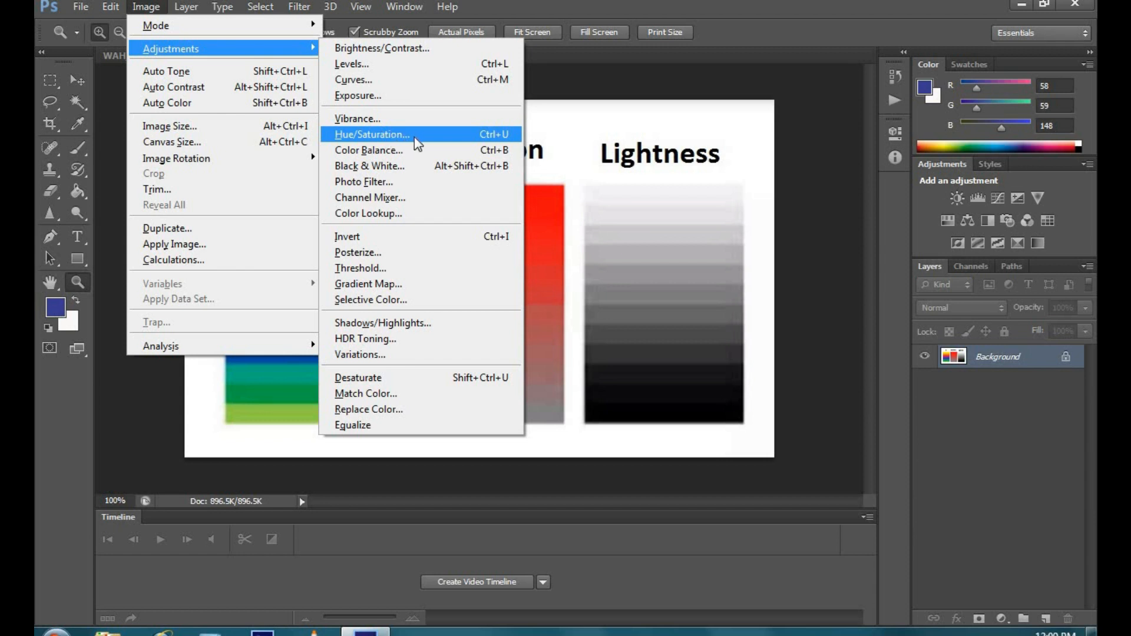
pyautogui.click(583, 122)
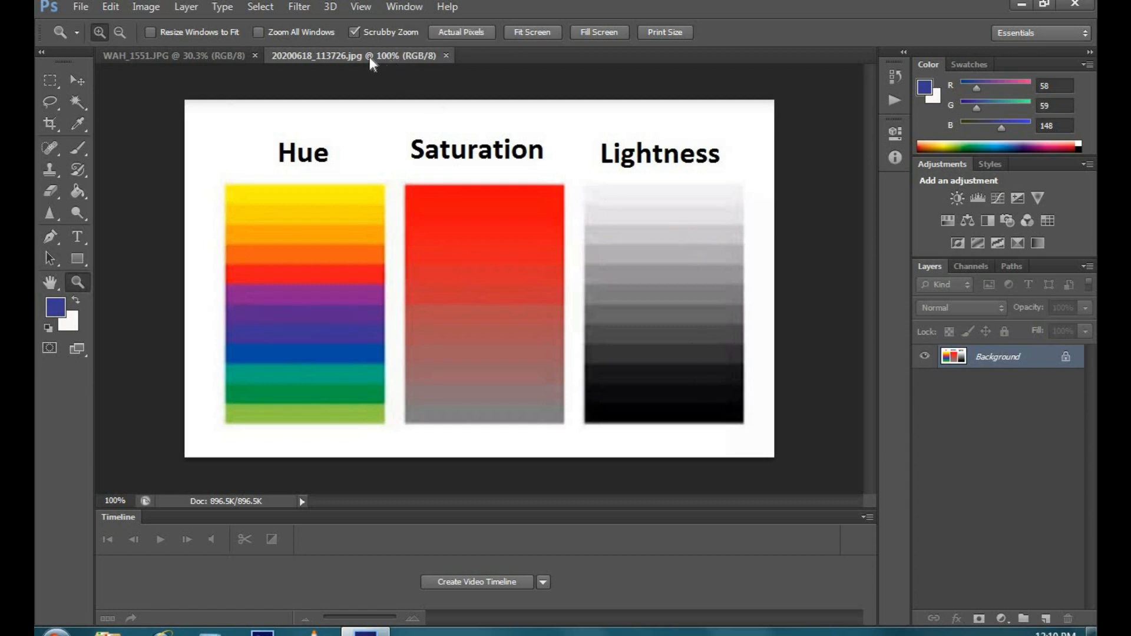
# Step: Switch to the WAH_1551.JPG group photo and open a Hue/Saturation adjustment on it, keeping the people visible beside the dialog
pyautogui.click(195, 54)
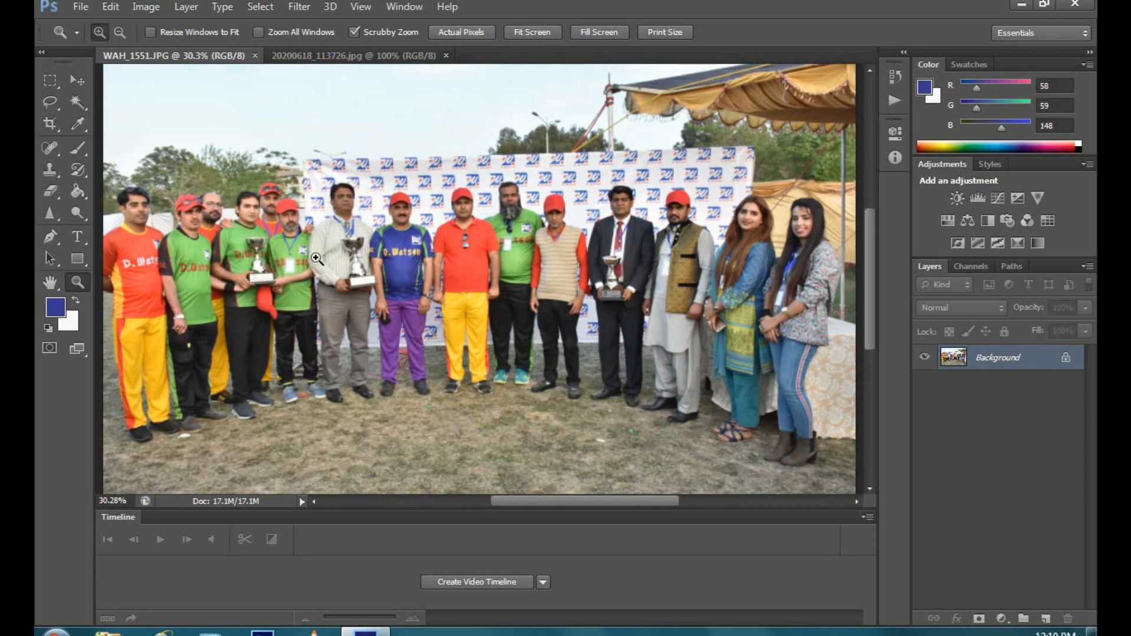
pyautogui.scroll(3, 242, 260)
pyautogui.moveTo(247, 272)
pyautogui.mouseDown()
pyautogui.moveTo(324, 278)
pyautogui.moveTo(258, 281)
pyautogui.mouseUp()
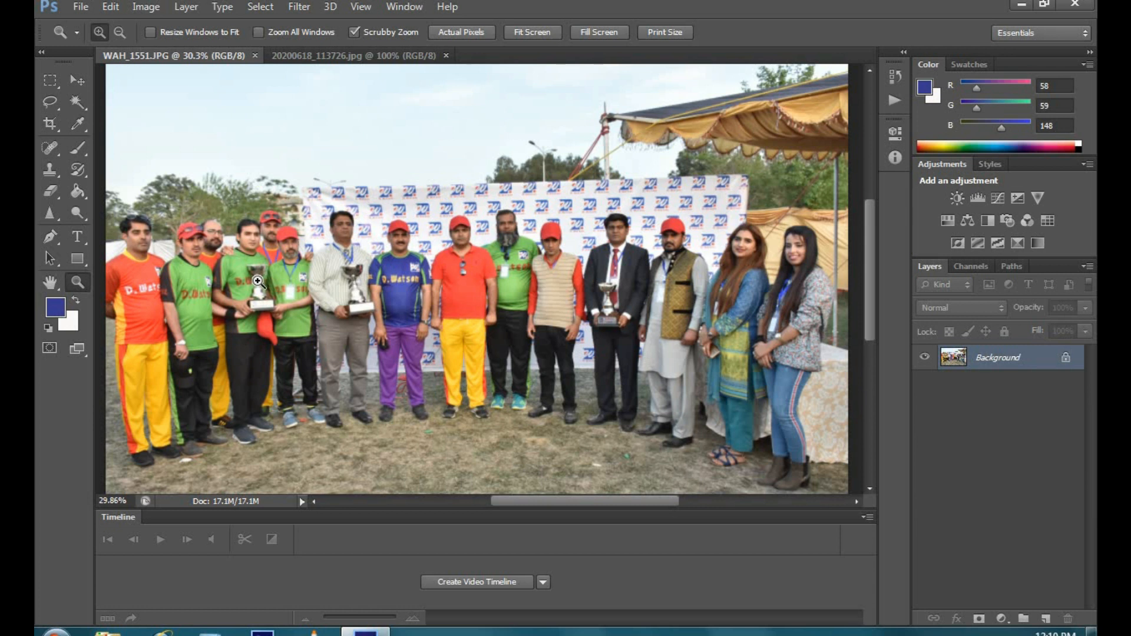
pyautogui.click(155, 8)
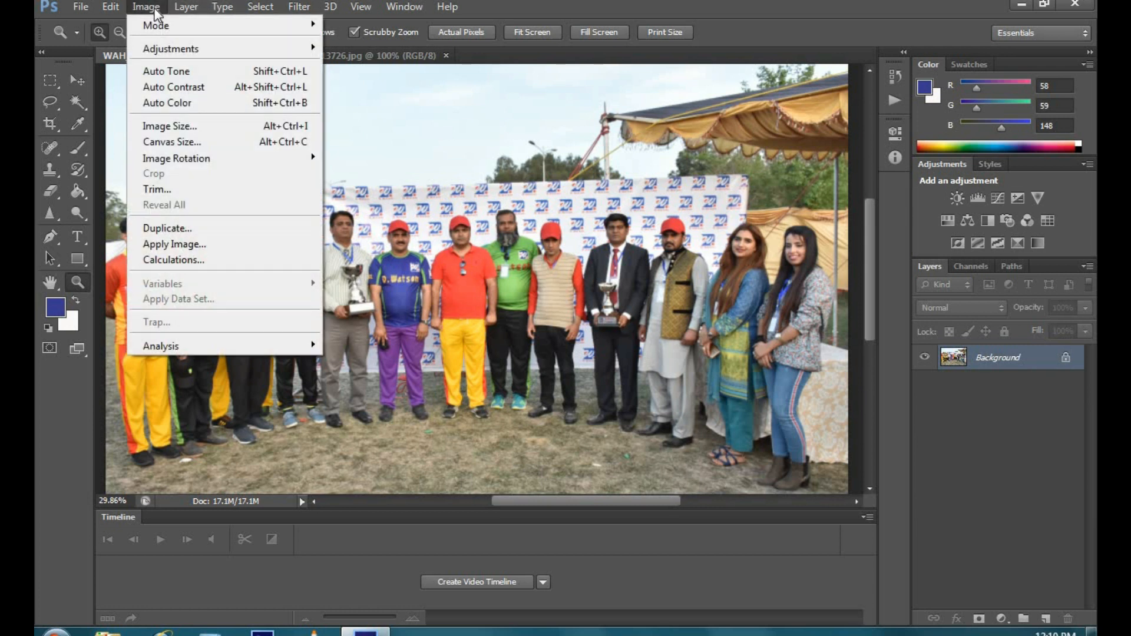
pyautogui.moveTo(170, 52)
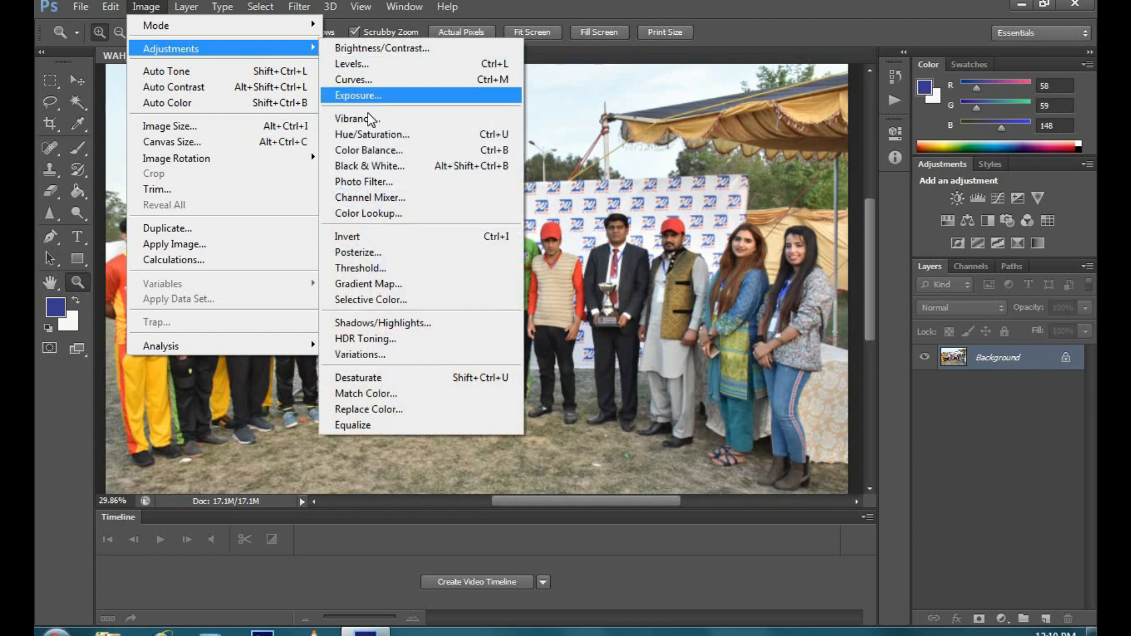
pyautogui.click(375, 141)
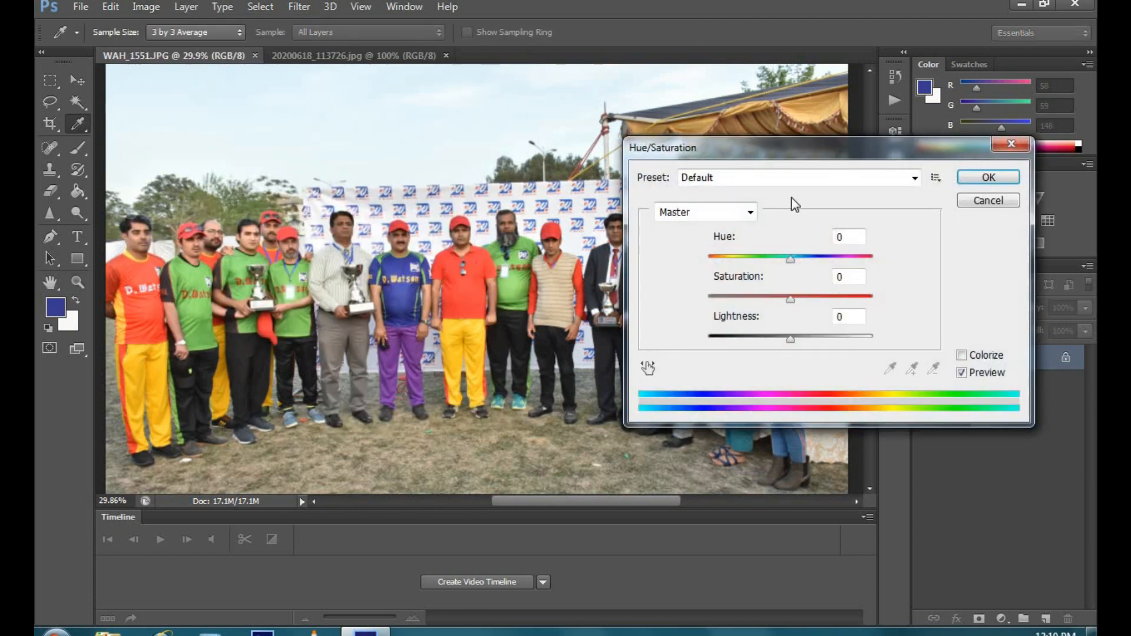
pyautogui.moveTo(775, 148); pyautogui.dragTo(778, 95)
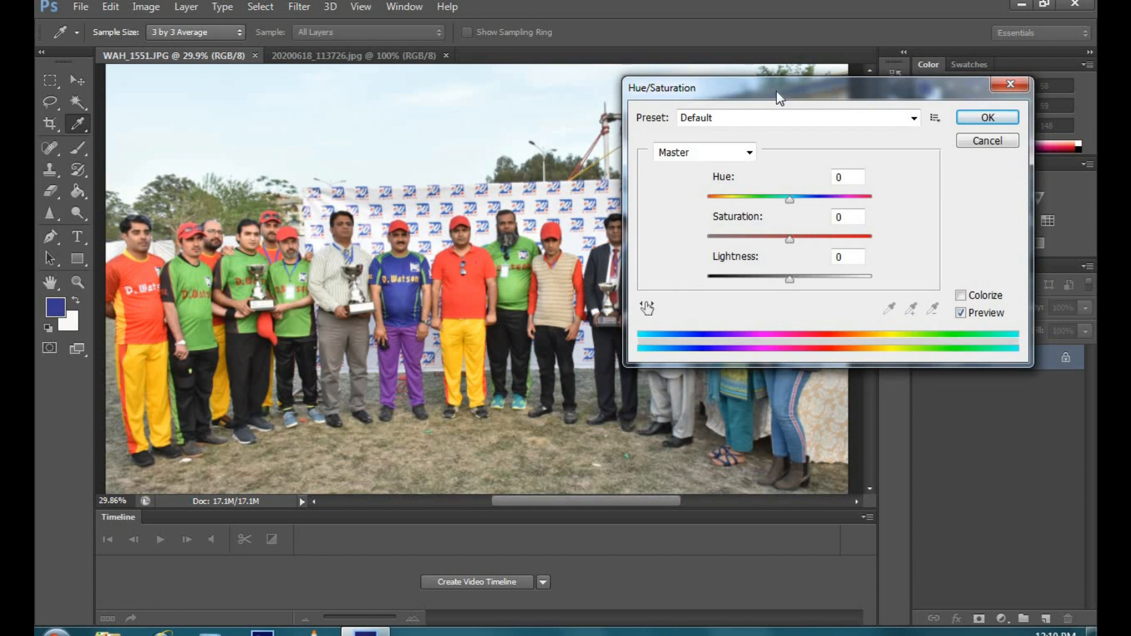
# Step: Try the Cyanotype, Increase Saturation and Old Style presets on the photo, and restore the Default preset
pyautogui.click(913, 118)
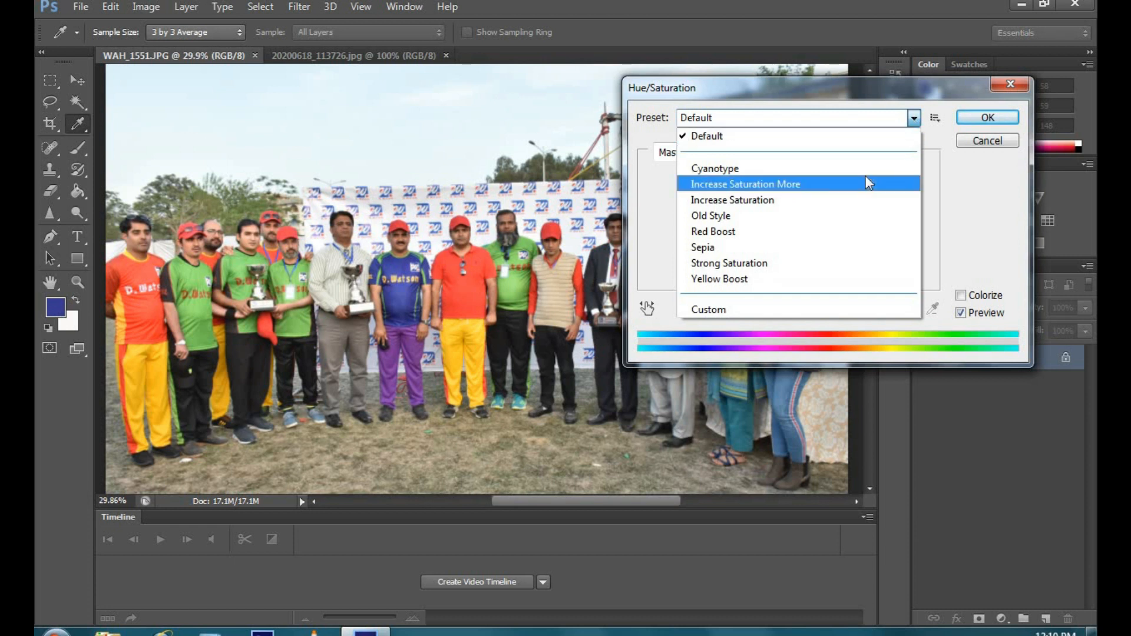
pyautogui.click(793, 168)
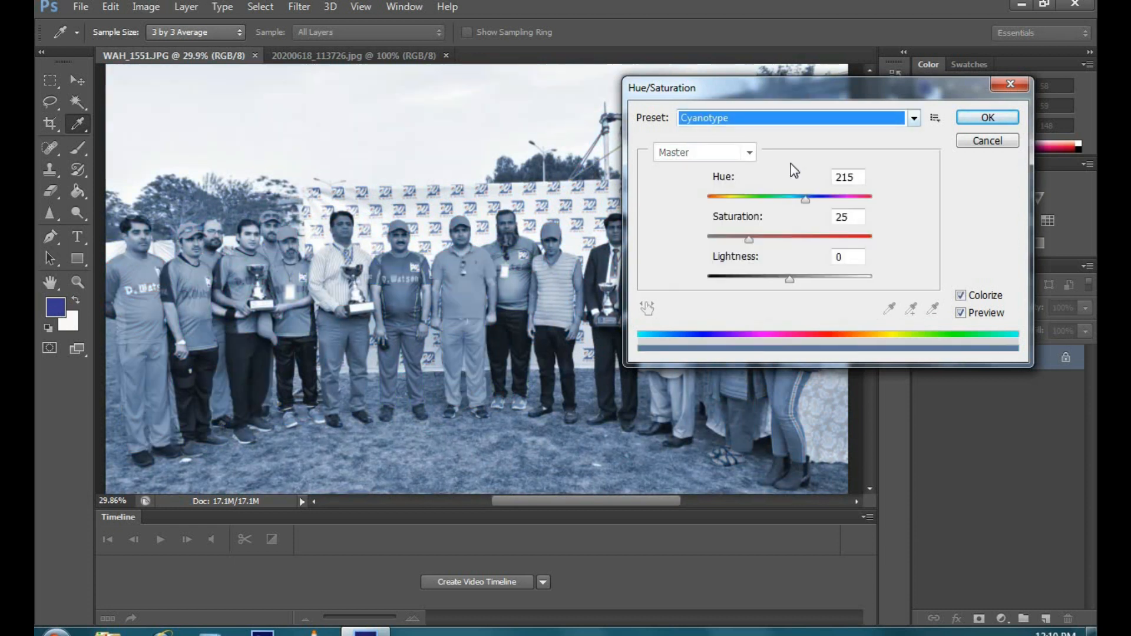
pyautogui.click(910, 120)
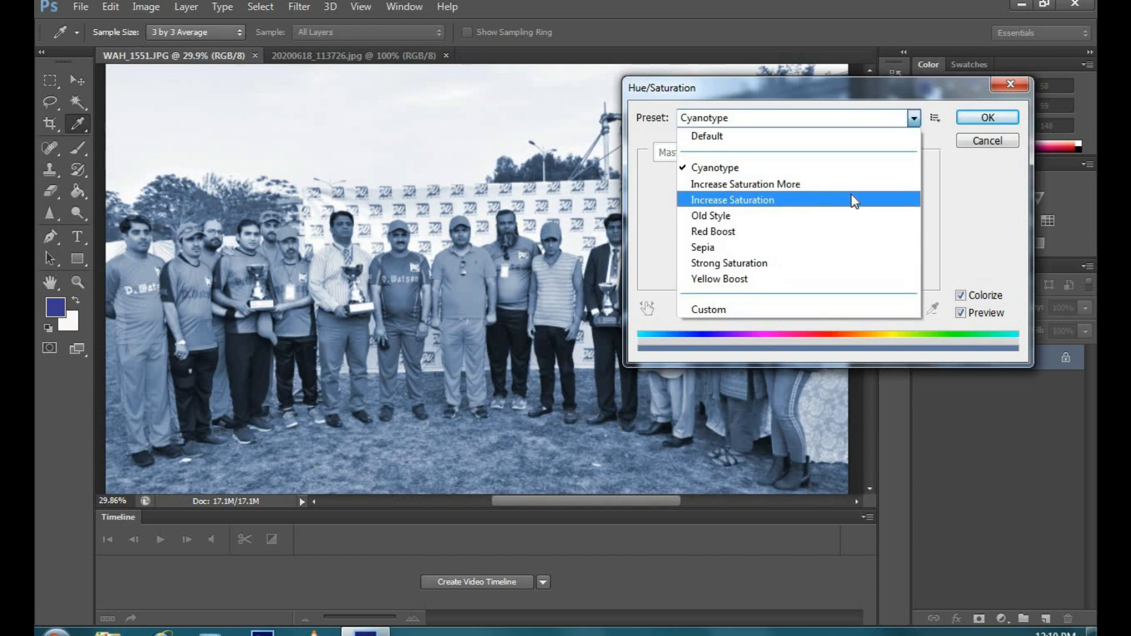
pyautogui.click(854, 197)
pyautogui.click(915, 120)
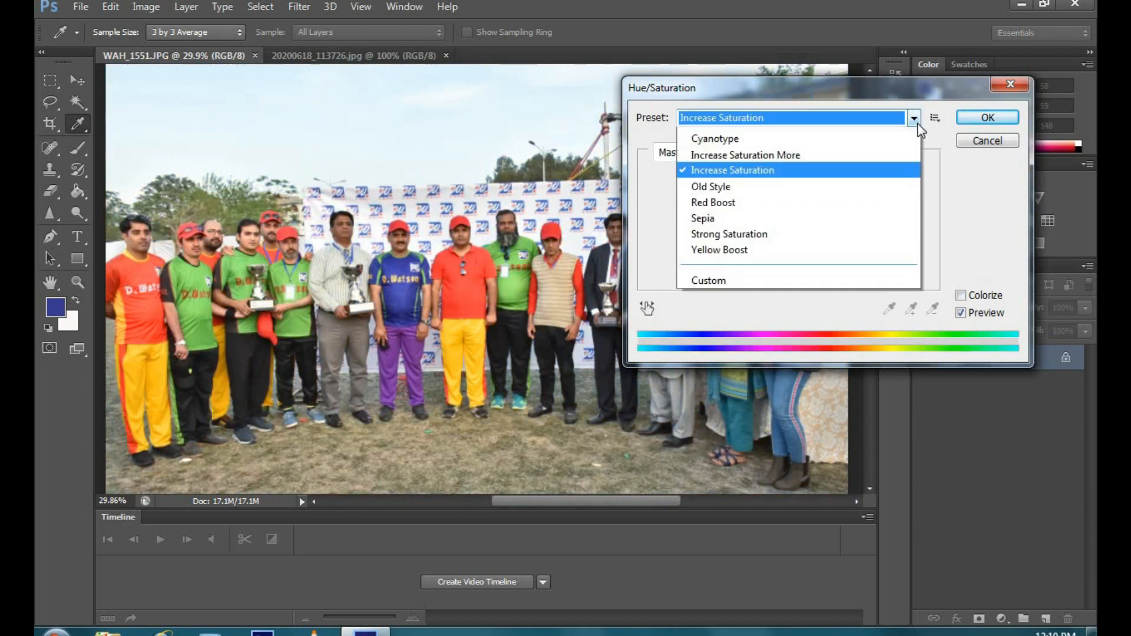
pyautogui.click(857, 215)
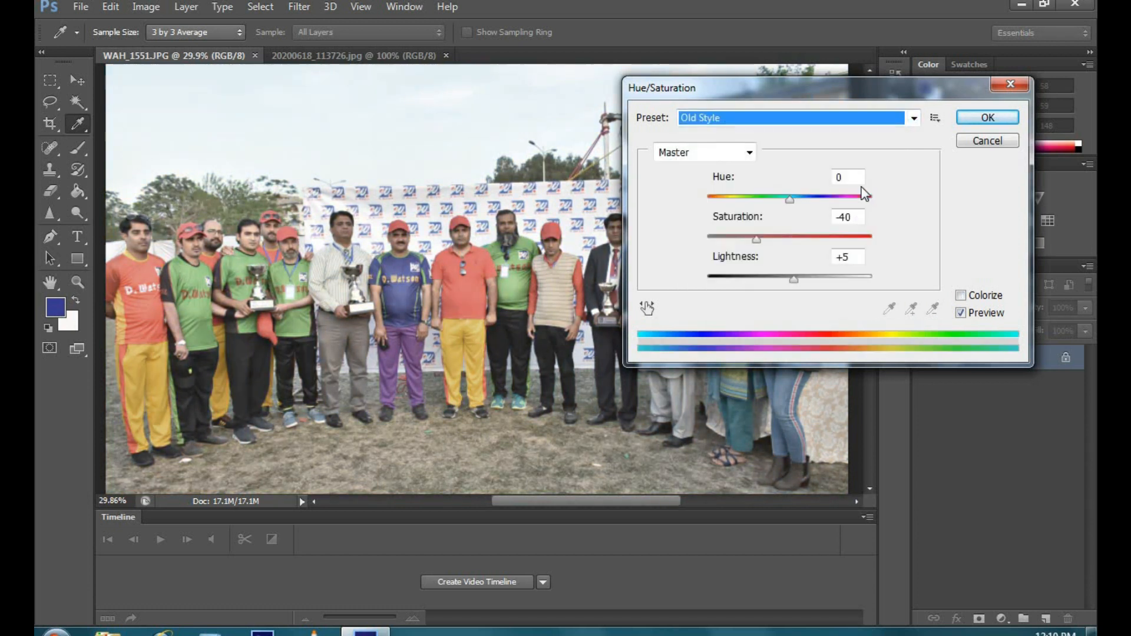
pyautogui.click(912, 119)
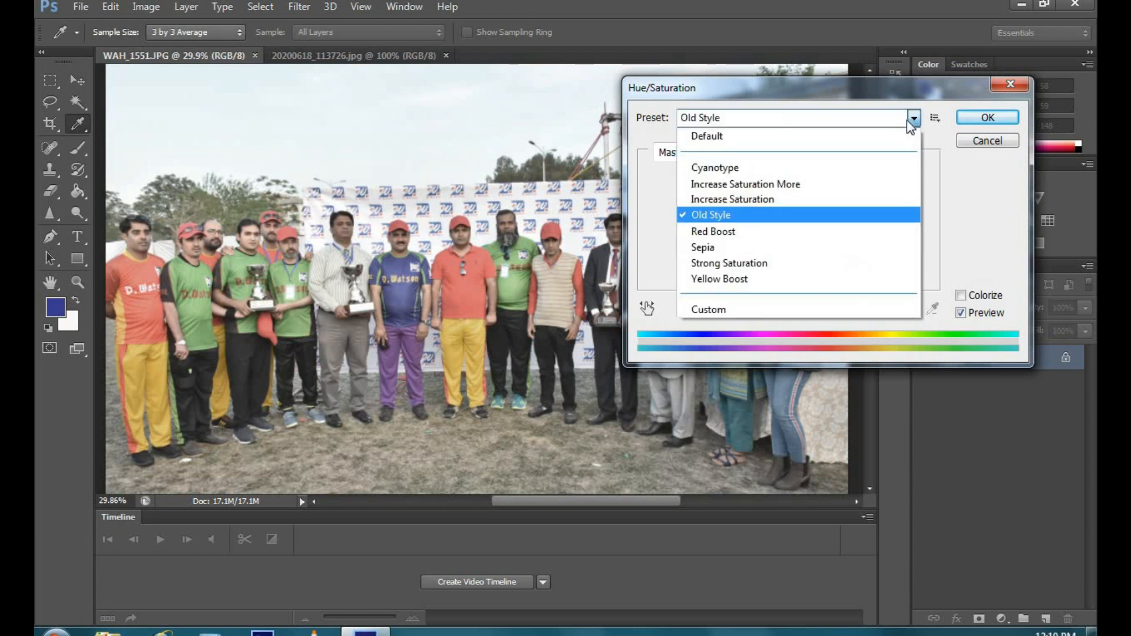
pyautogui.click(852, 142)
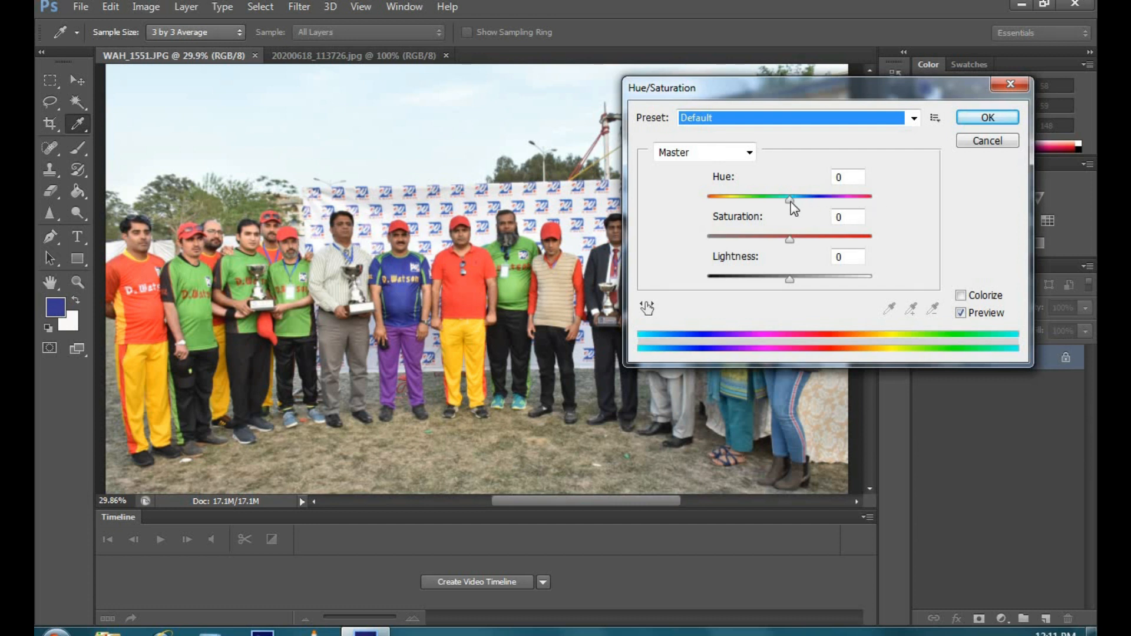
# Step: Try the master saturation at -100 and +94, and apply the adjustment with Hue -9 and Saturation 0
pyautogui.moveTo(790, 202)
pyautogui.mouseDown()
pyautogui.moveTo(693, 214)
pyautogui.moveTo(724, 204)
pyautogui.moveTo(878, 212)
pyautogui.moveTo(758, 206)
pyautogui.moveTo(782, 205)
pyautogui.mouseUp()
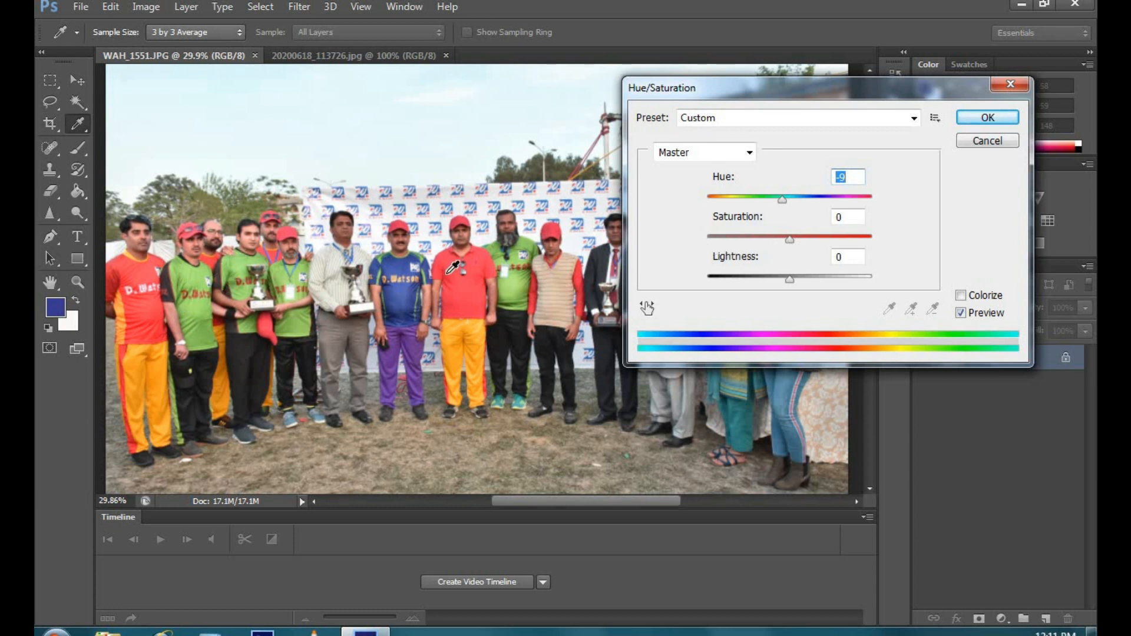
pyautogui.moveTo(789, 240); pyautogui.dragTo(696, 238)
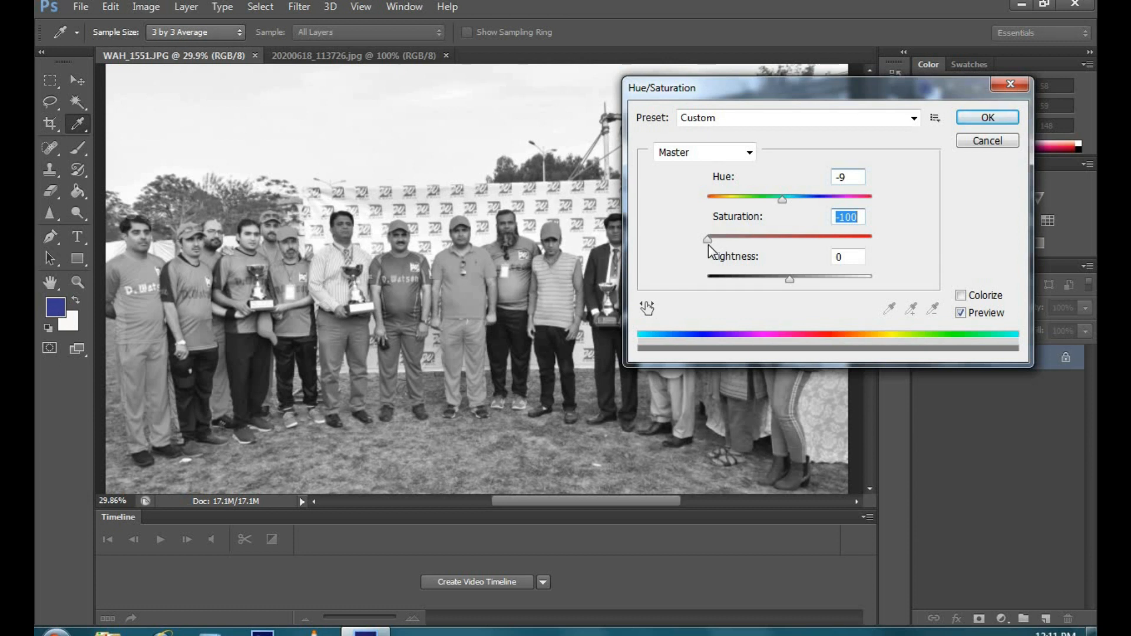
pyautogui.moveTo(708, 245); pyautogui.dragTo(869, 256)
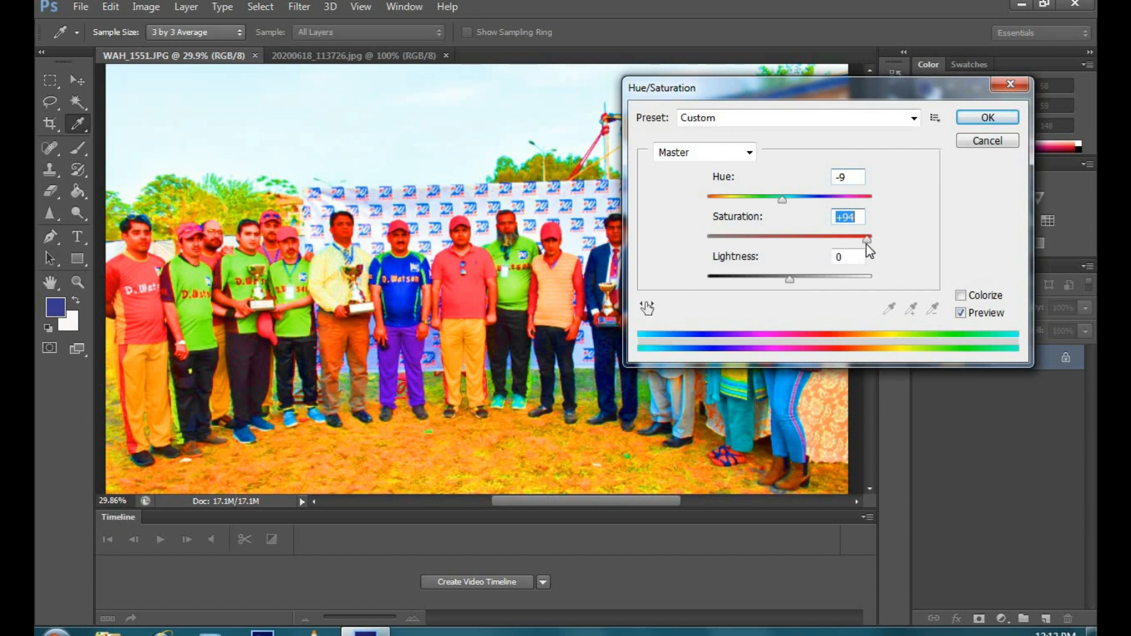
pyautogui.moveTo(869, 242); pyautogui.dragTo(785, 245)
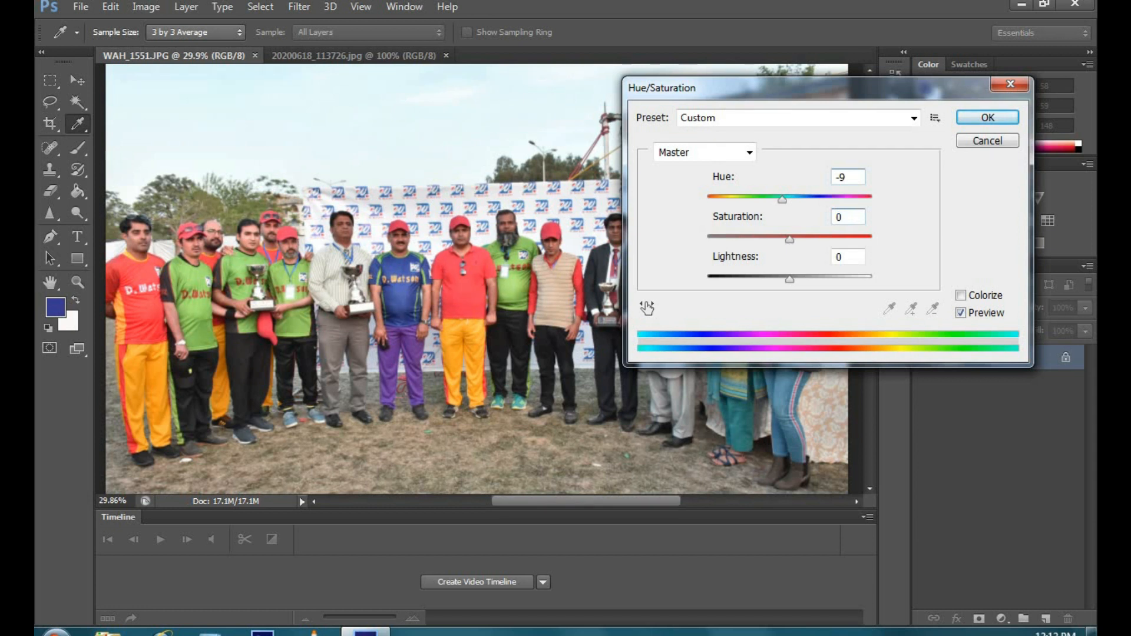
pyautogui.press('Return')
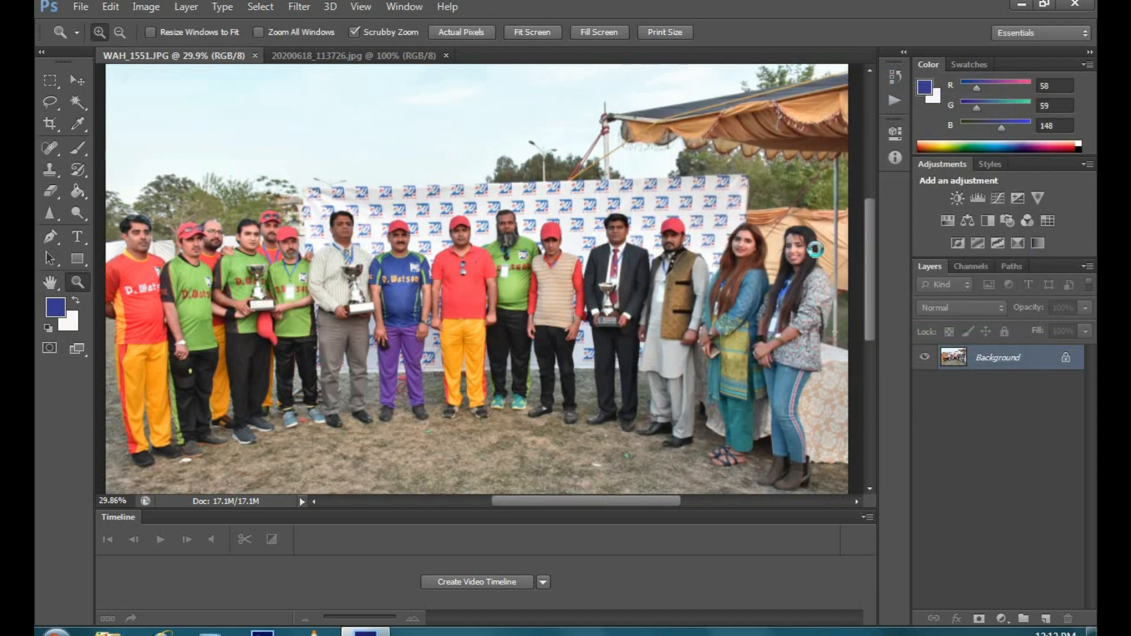
# Step: Start another Hue/Saturation adjustment, try darker and lighter Lightness values, and reset Lightness to 0
pyautogui.click(144, 7)
pyautogui.moveTo(211, 47)
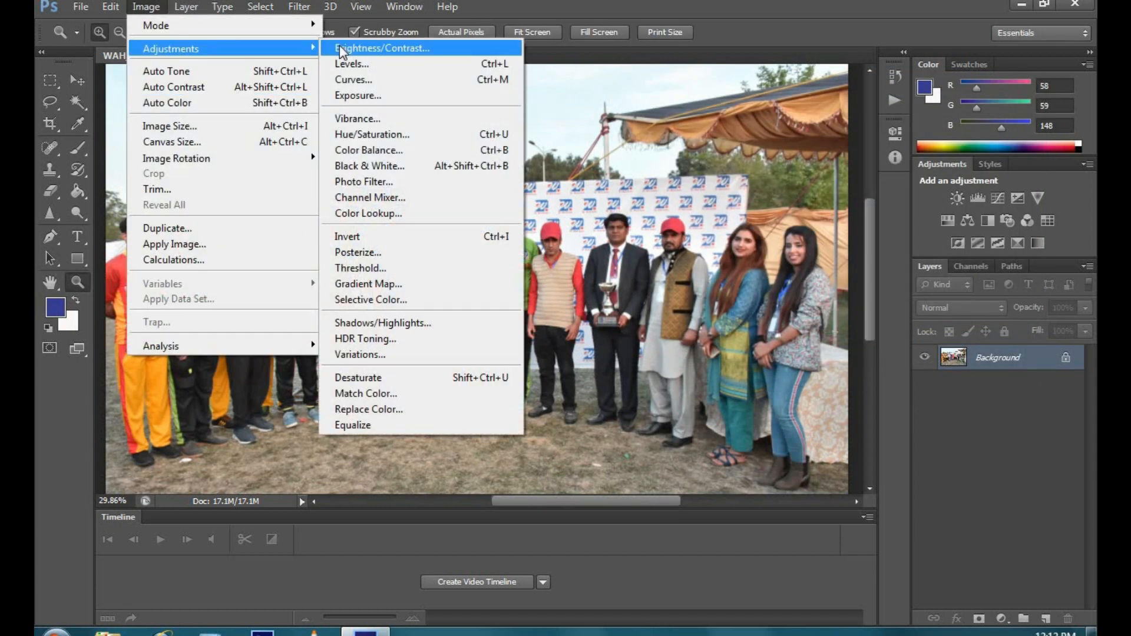
pyautogui.click(366, 131)
pyautogui.moveTo(787, 281); pyautogui.dragTo(724, 284)
pyautogui.moveTo(719, 283); pyautogui.dragTo(792, 280)
pyautogui.click(819, 280)
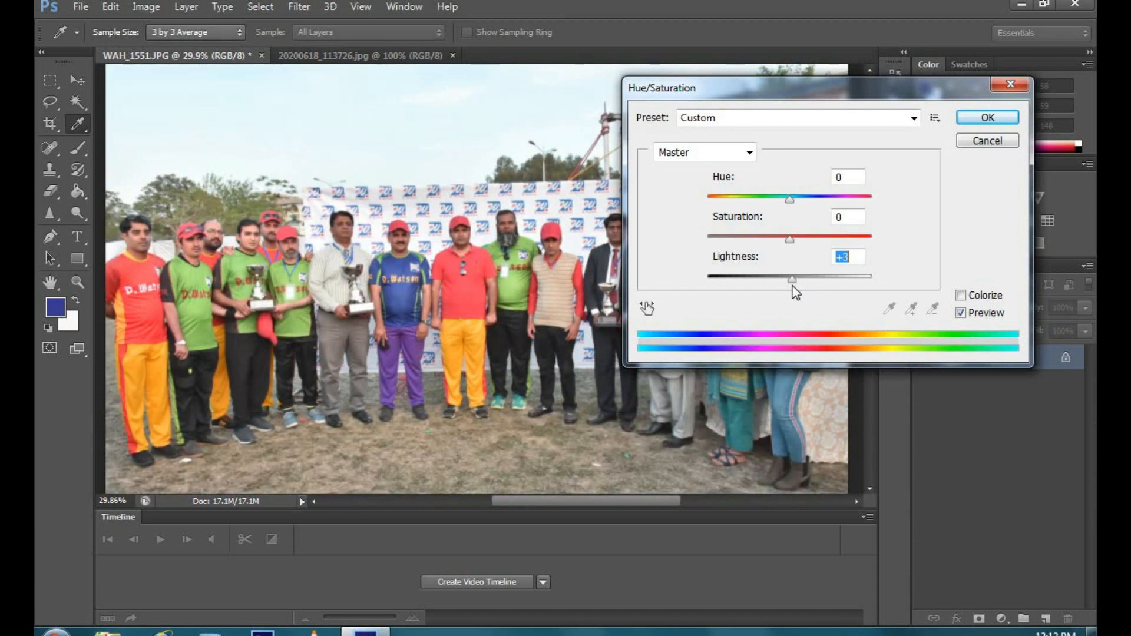
pyautogui.write('0')
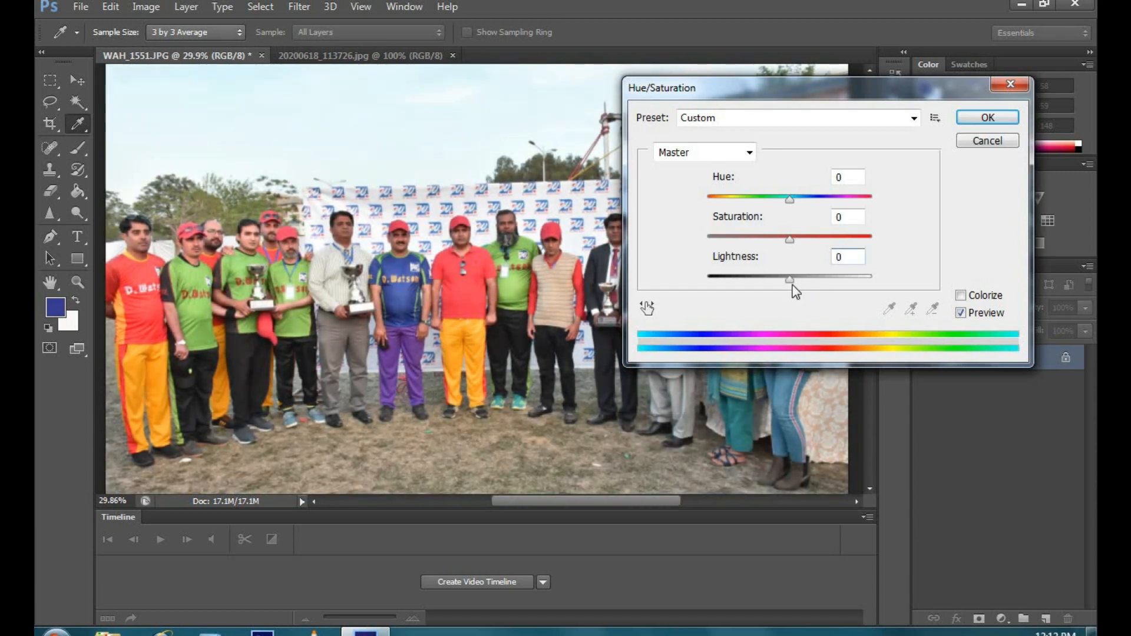
# Step: Raise the saturation of only the Blues range to +100 in the Hue/Saturation adjustment
pyautogui.moveTo(784, 84); pyautogui.dragTo(850, 128)
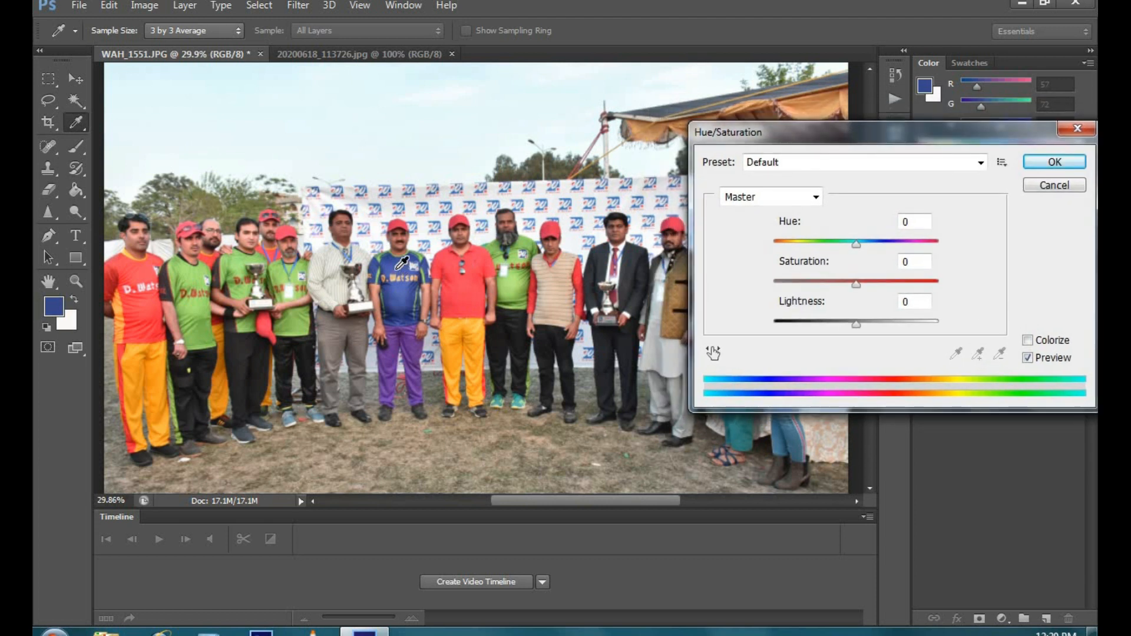
pyautogui.click(816, 201)
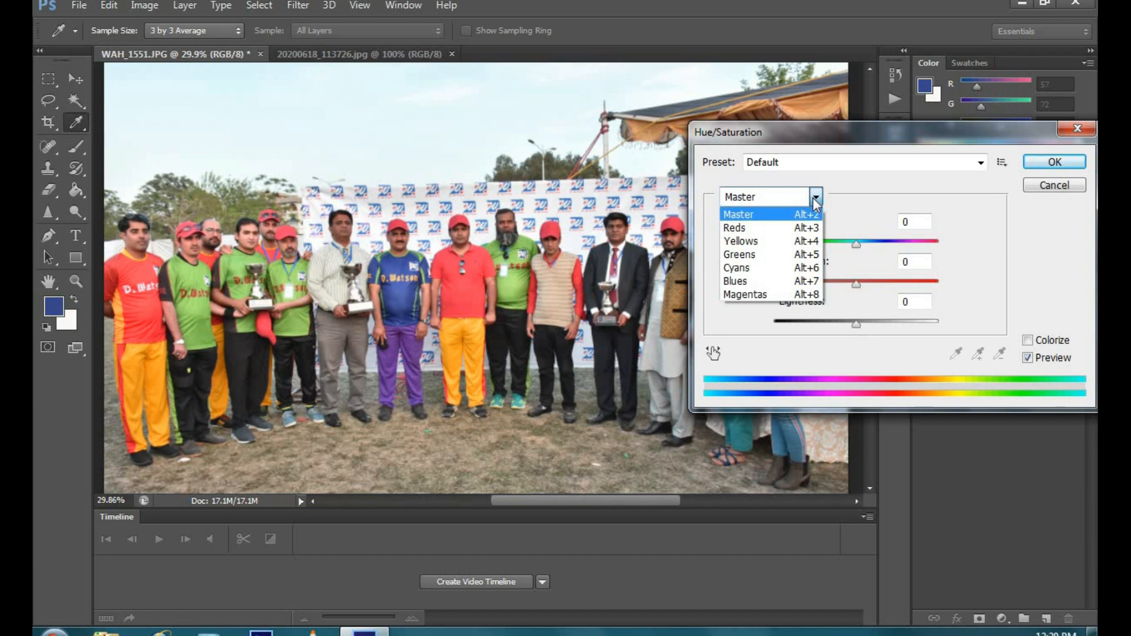
pyautogui.click(762, 283)
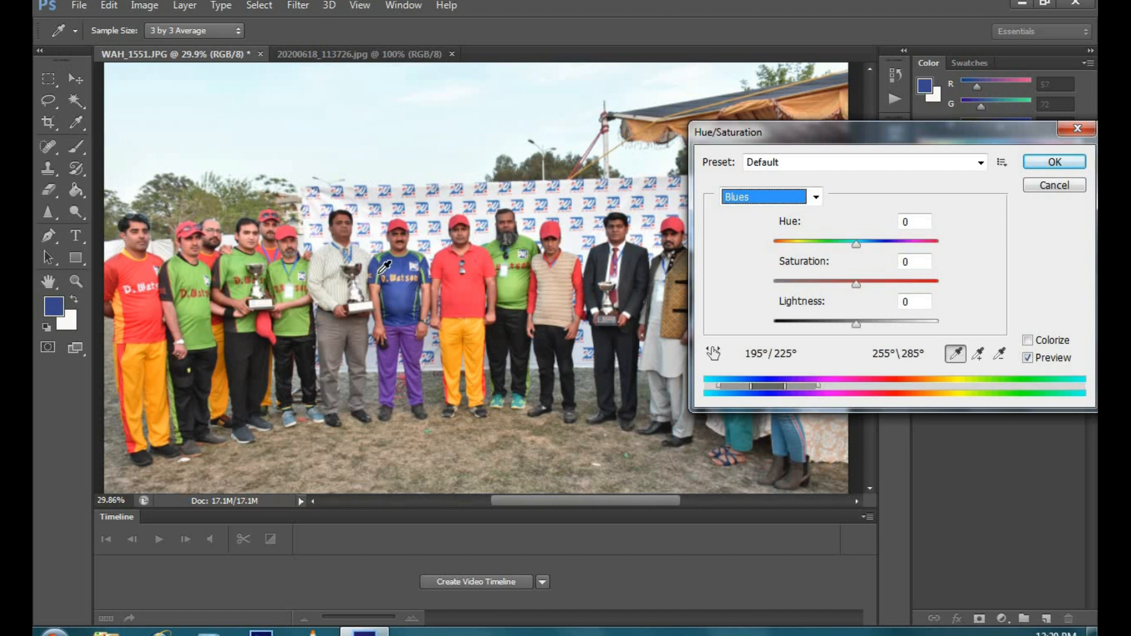
pyautogui.moveTo(857, 286); pyautogui.dragTo(889, 292)
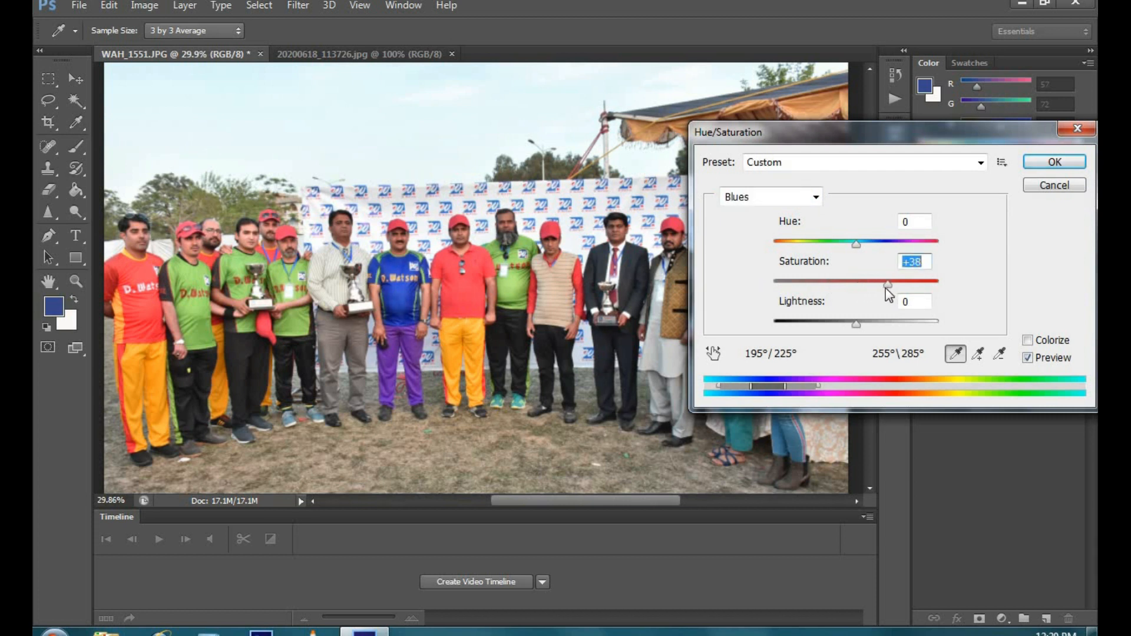
pyautogui.moveTo(889, 294); pyautogui.dragTo(946, 286)
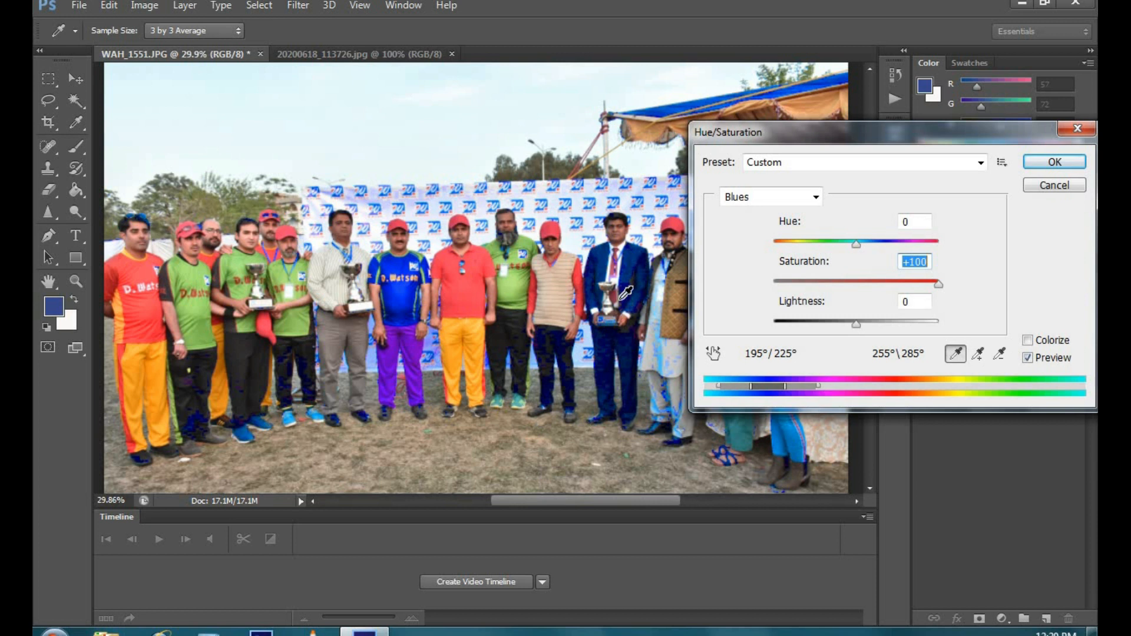
# Step: Raise the saturation of only the Greens range to +93
pyautogui.moveTo(814, 140)
pyautogui.mouseDown()
pyautogui.moveTo(895, 107)
pyautogui.moveTo(785, 39)
pyautogui.moveTo(346, 139)
pyautogui.moveTo(323, 197)
pyautogui.moveTo(648, 215)
pyautogui.moveTo(624, 281)
pyautogui.moveTo(813, 159)
pyautogui.mouseUp()
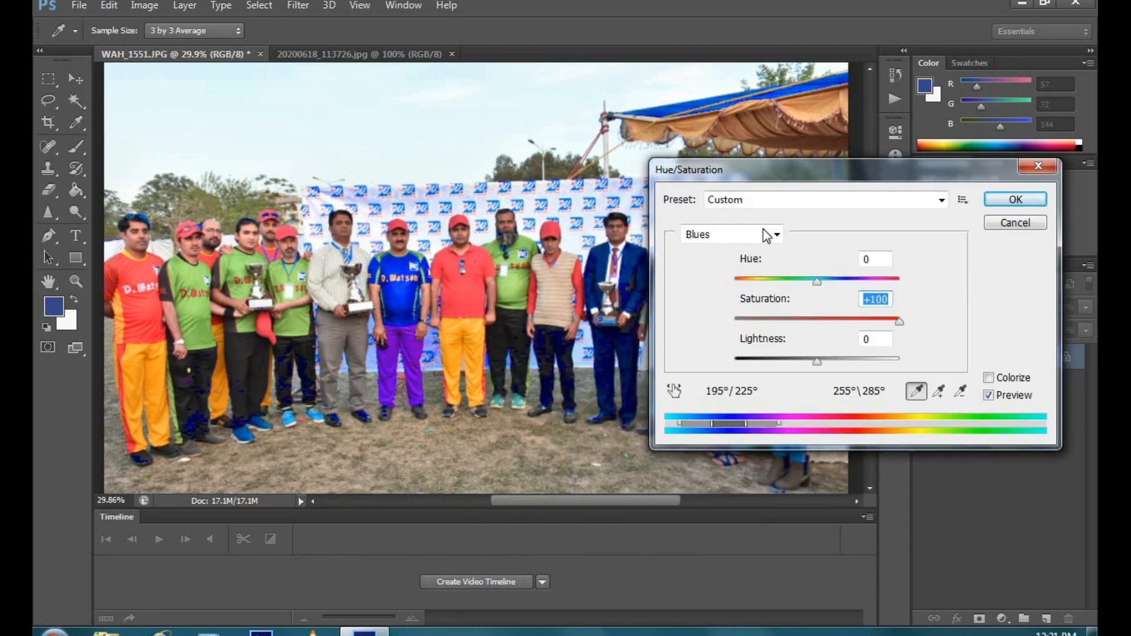
pyautogui.click(777, 235)
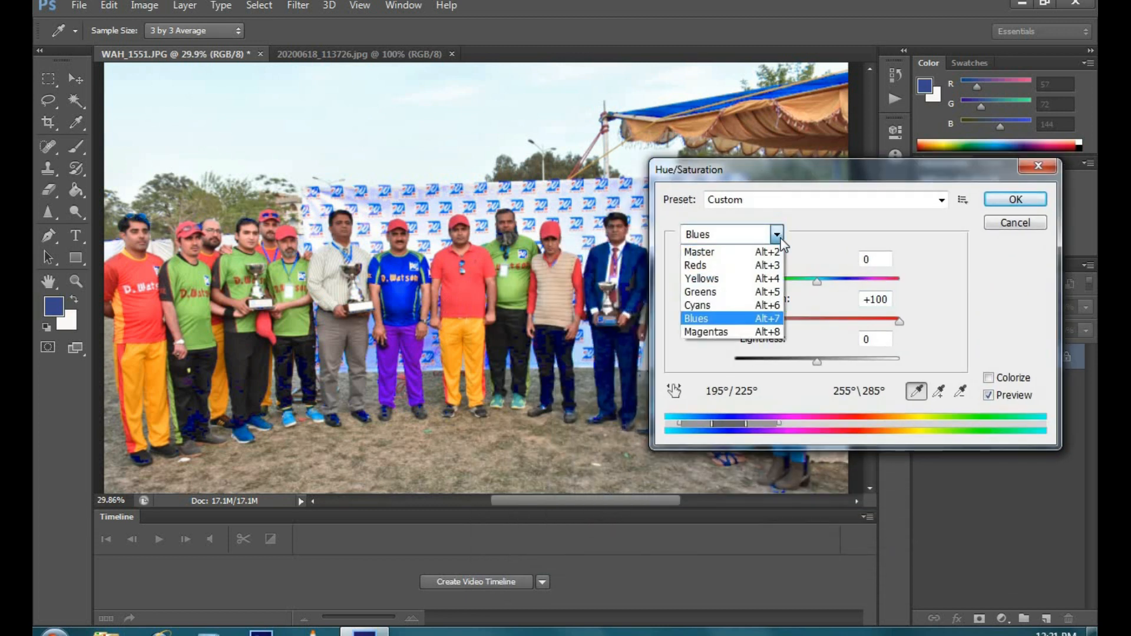
pyautogui.click(749, 292)
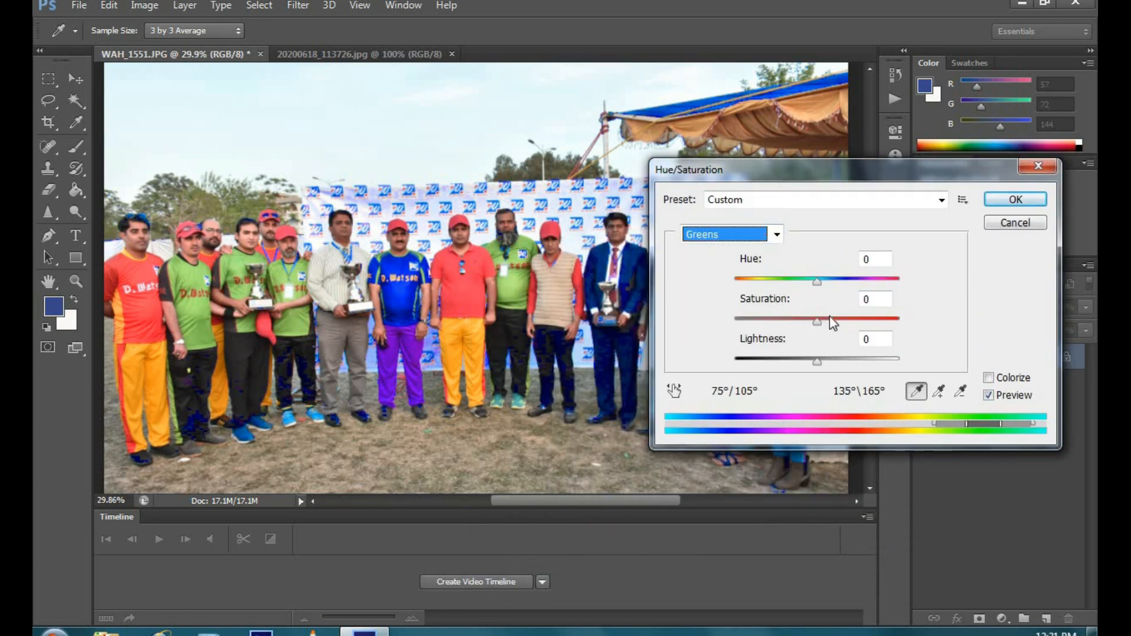
pyautogui.moveTo(819, 322); pyautogui.dragTo(893, 326)
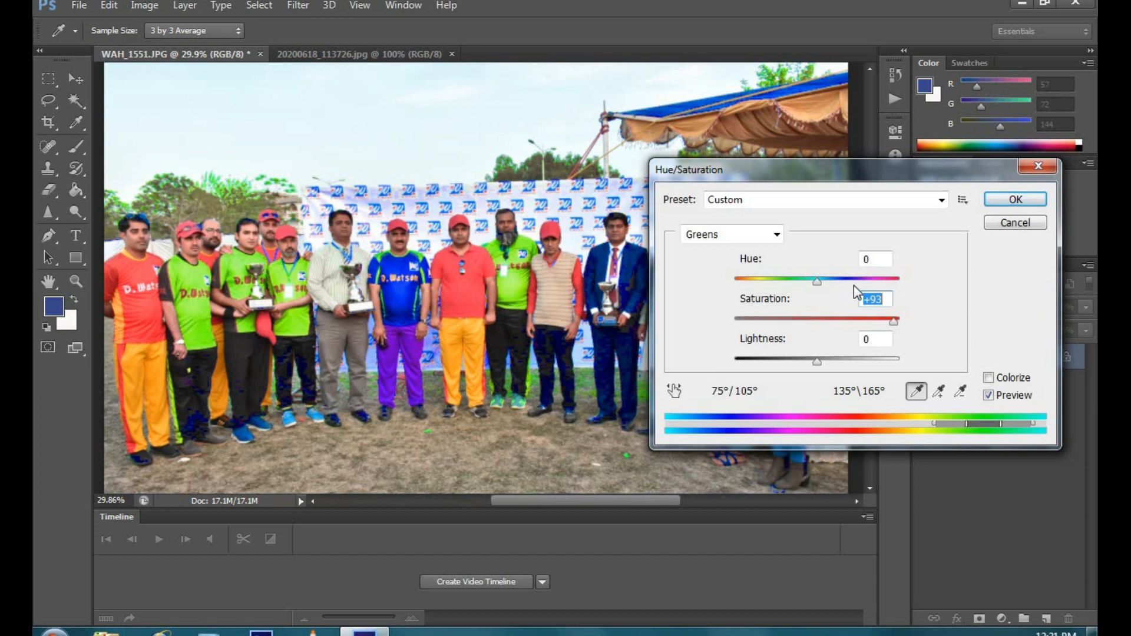
# Step: Return to the Master range and cancel the Hue/Saturation adjustment, discarding the blue and green changes
pyautogui.click(777, 234)
pyautogui.click(768, 254)
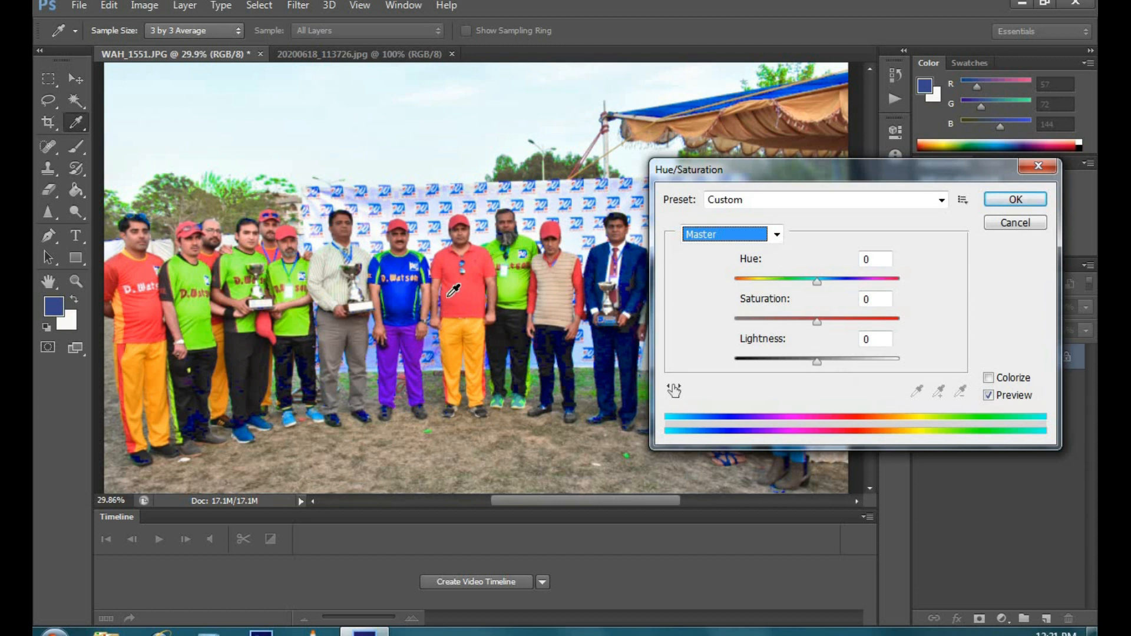
pyautogui.click(1003, 230)
pyautogui.press('z')
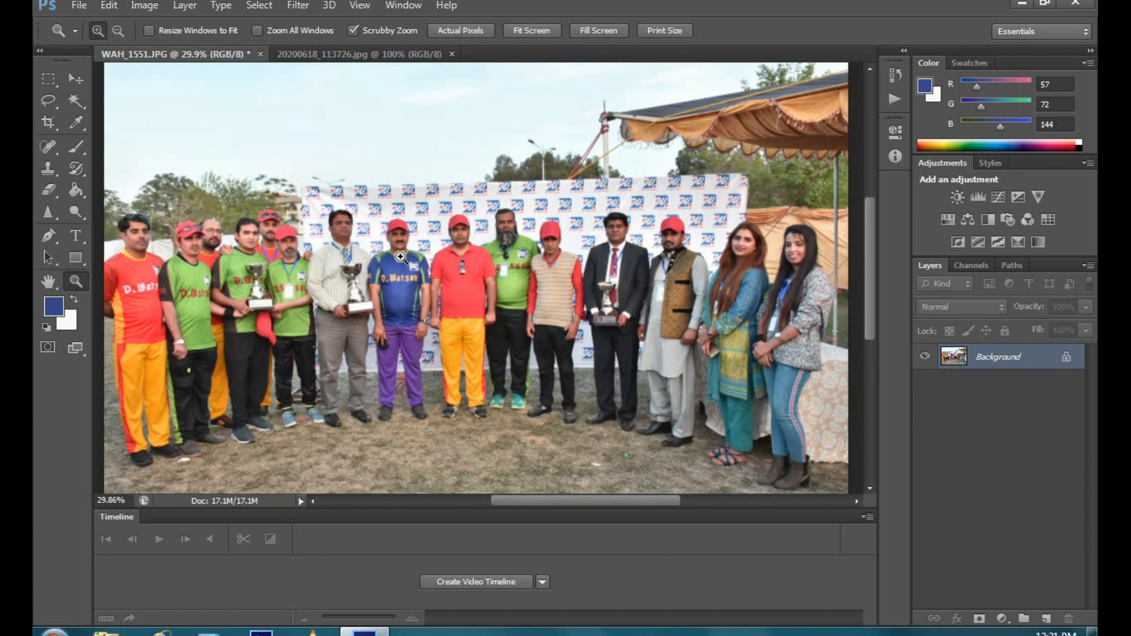
# Step: Start a Hue/Saturation adjustment limited to the Yellows range and sample the yellow trousers of the man in the red shirt
pyautogui.click(151, 6)
pyautogui.moveTo(177, 47)
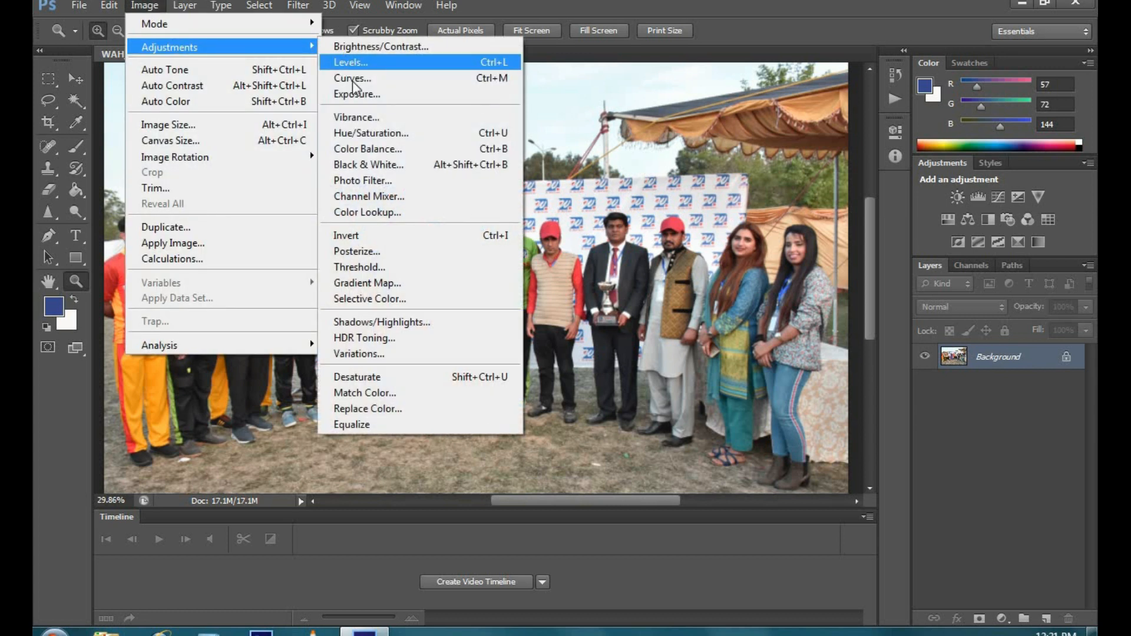
pyautogui.click(362, 133)
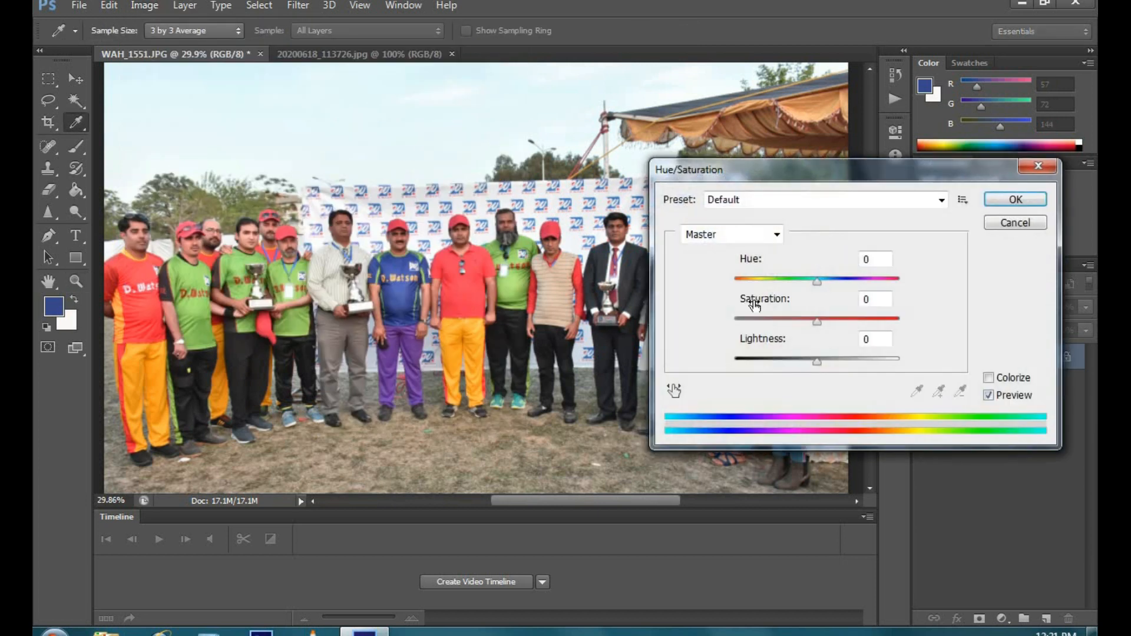
pyautogui.click(776, 234)
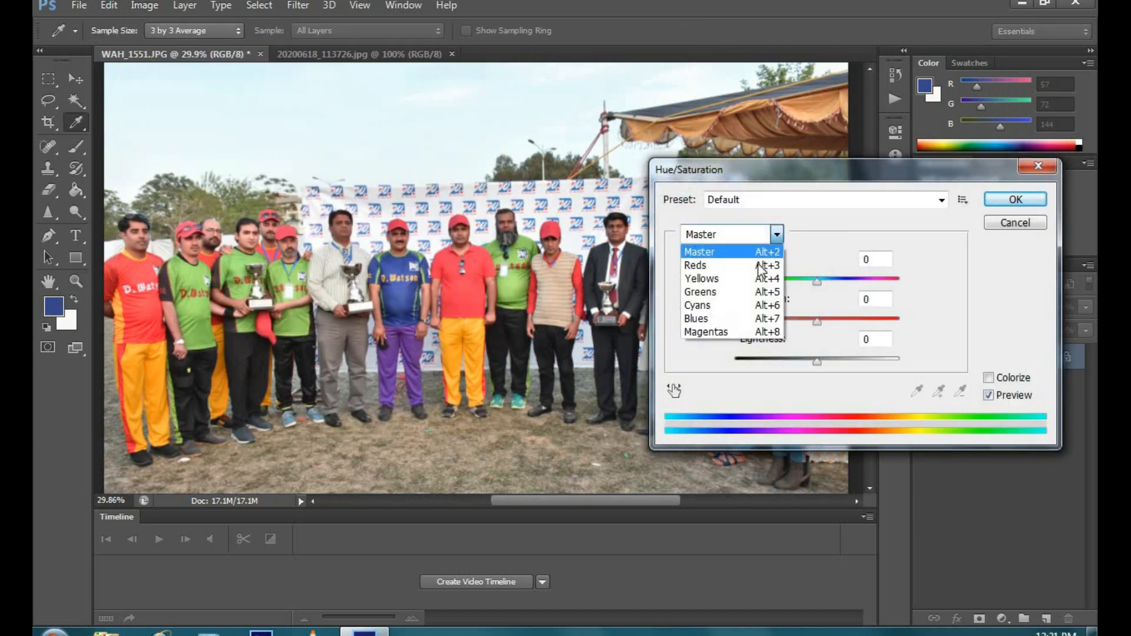
pyautogui.click(729, 279)
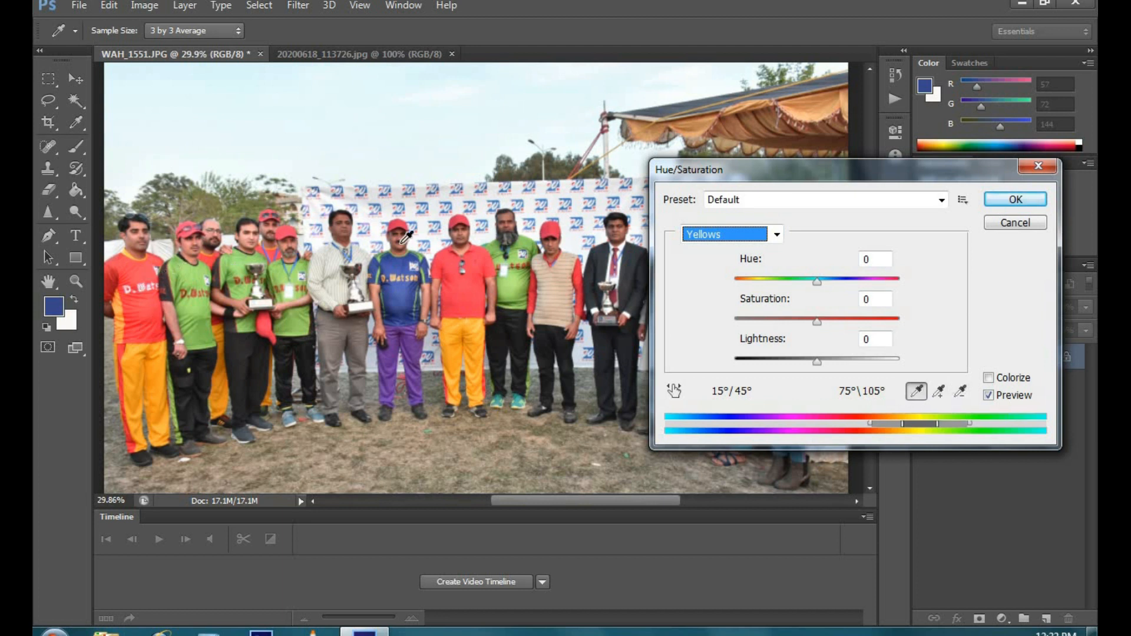
pyautogui.click(462, 356)
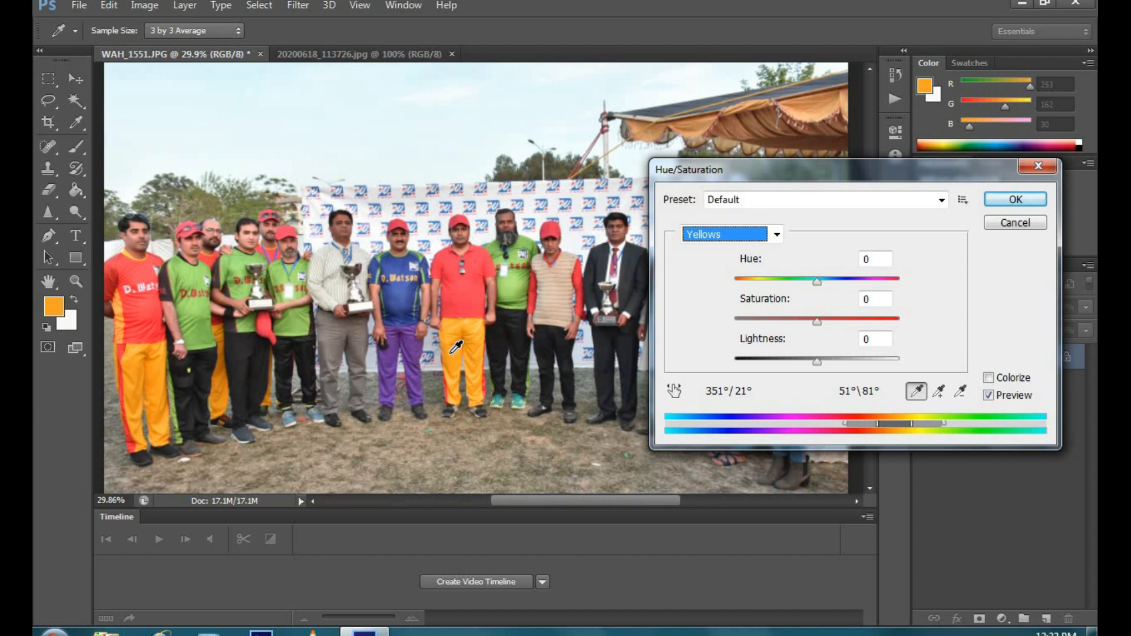
pyautogui.click(451, 354)
# Step: Try raising the Yellows saturation to +72 and higher, and bring it back toward 0
pyautogui.moveTo(817, 324); pyautogui.dragTo(877, 327)
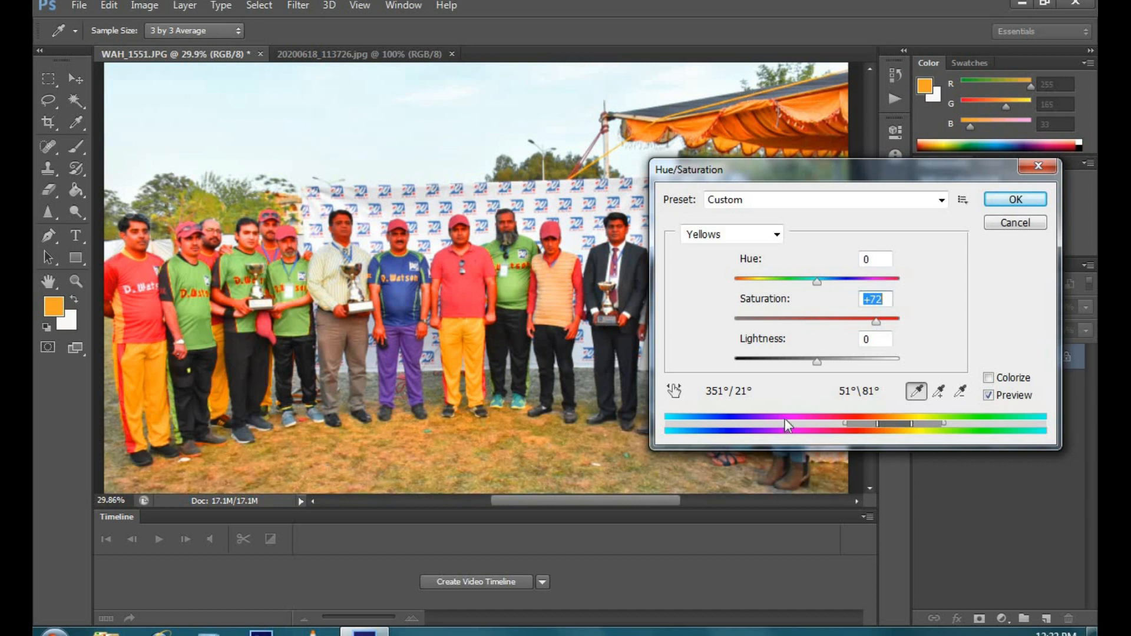
pyautogui.click(901, 320)
pyautogui.moveTo(899, 320); pyautogui.dragTo(820, 324)
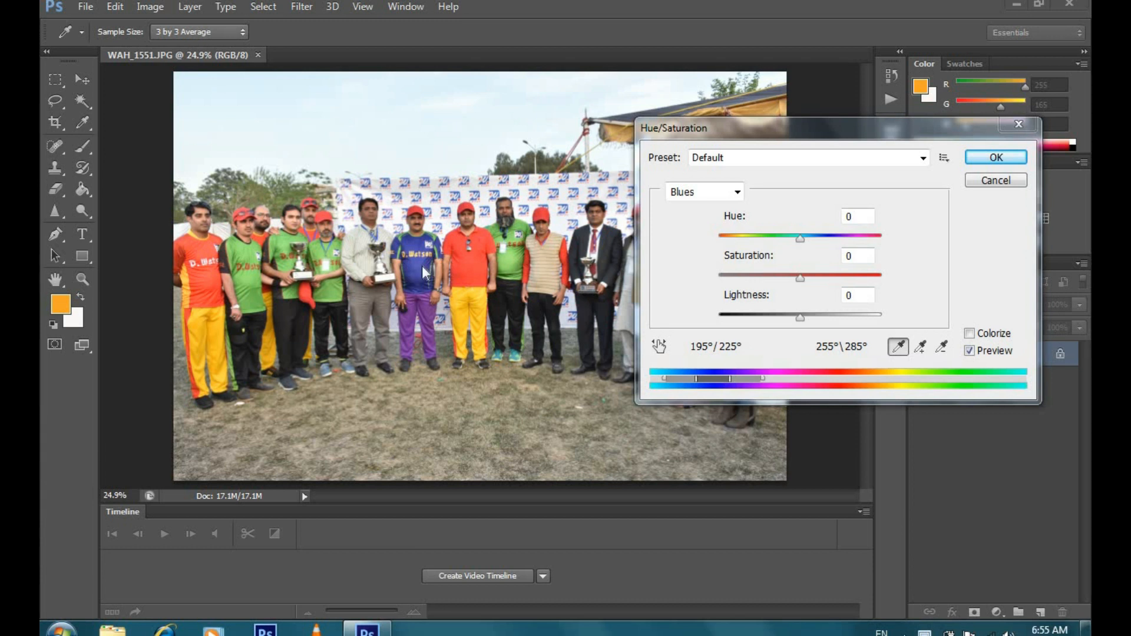
# Step: Move the Hue/Saturation dialog around to uncover the photo, and cancel the Blues adjustment without changing any values
pyautogui.moveTo(825, 130); pyautogui.dragTo(830, 64)
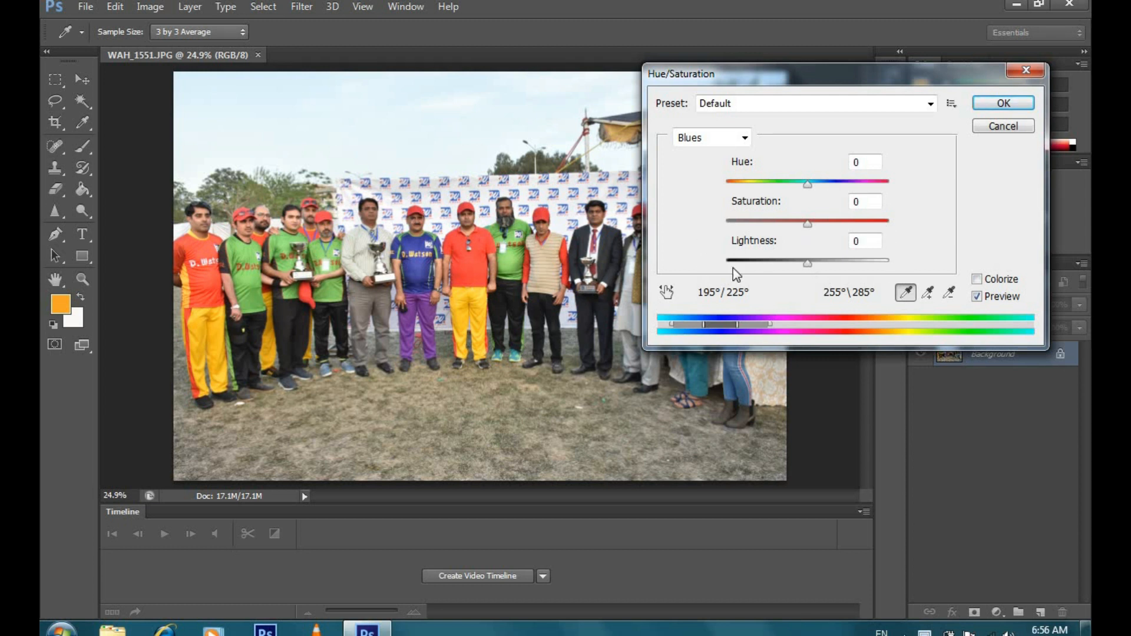
pyautogui.moveTo(937, 84); pyautogui.dragTo(776, 100)
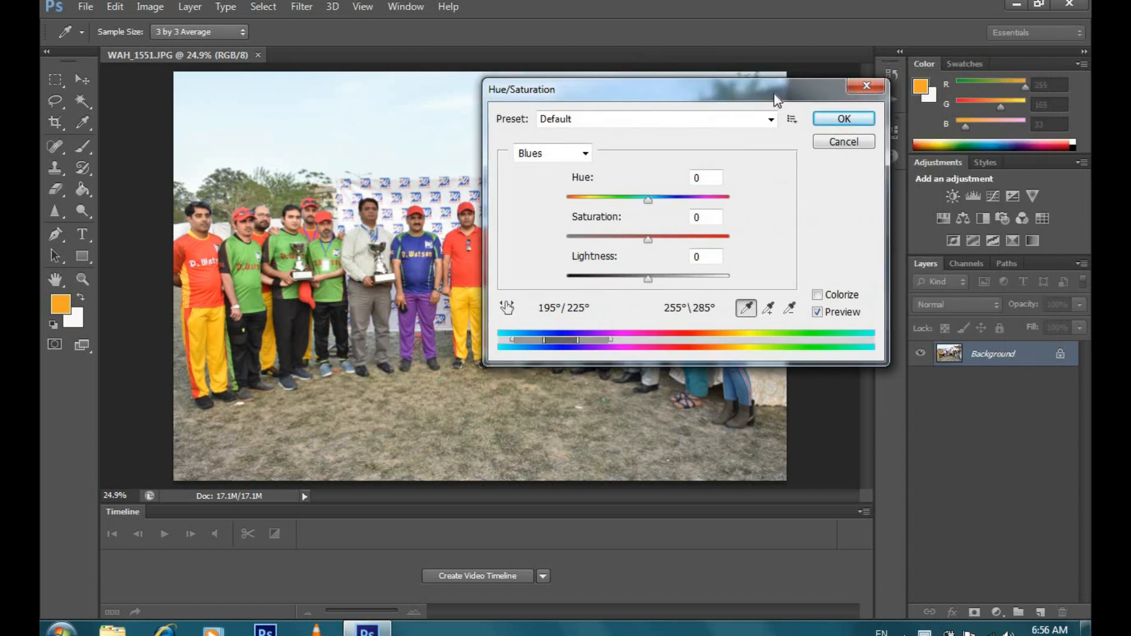
pyautogui.click(849, 146)
pyautogui.press('z')
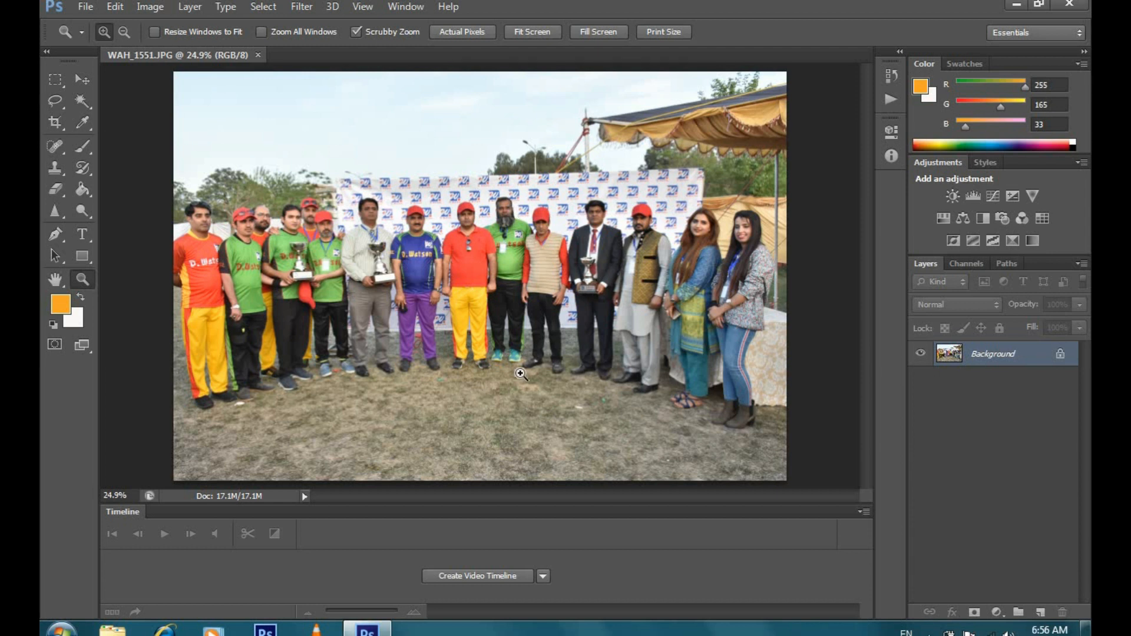